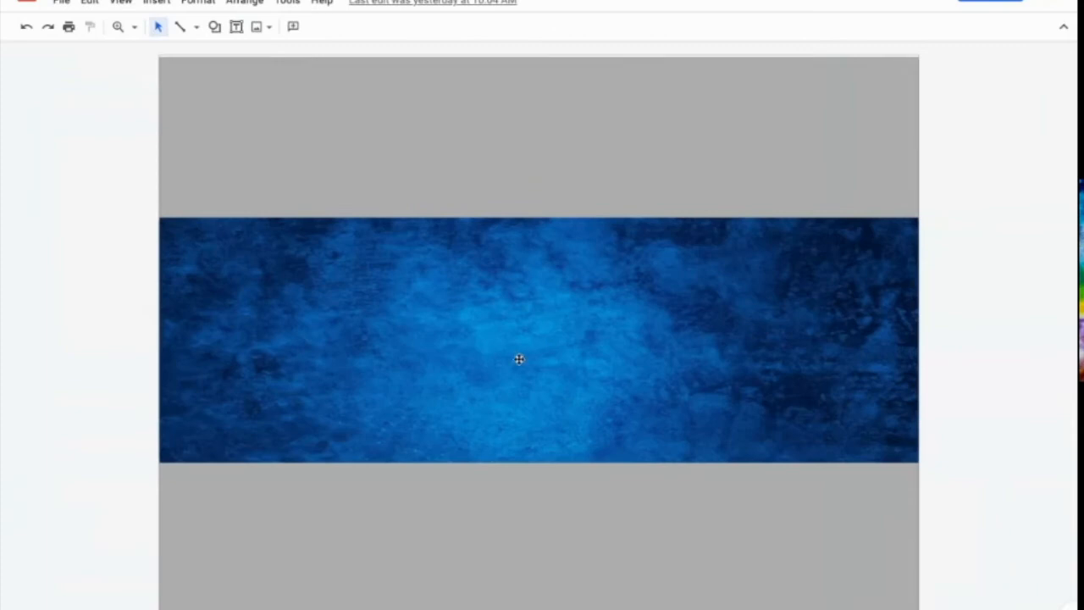
- Delete the blue textured image and the solid blue rectangle between the two gray bands
click(475, 392)
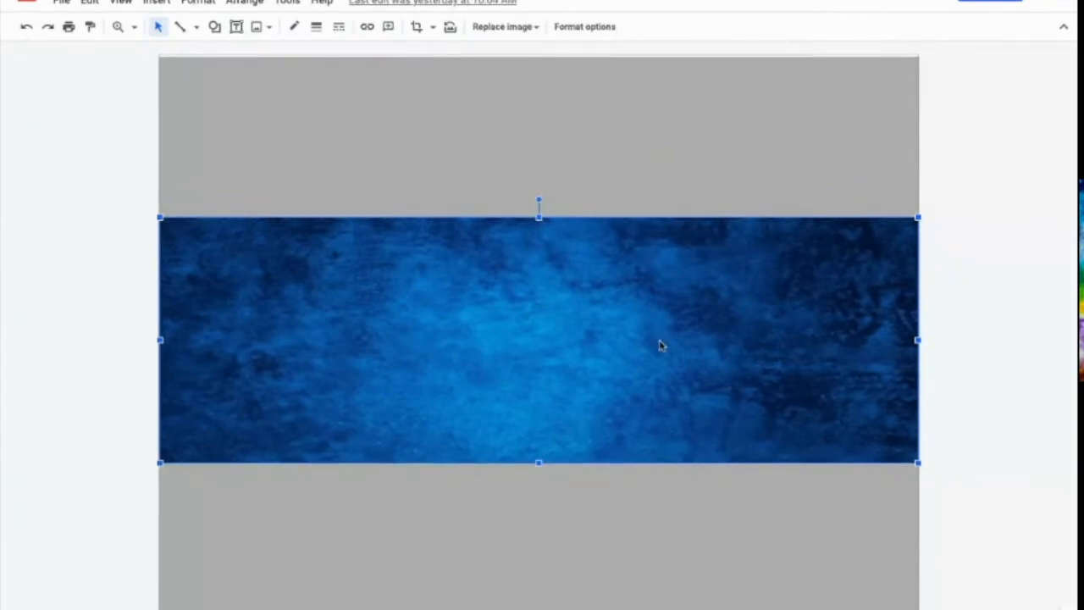
key(Delete)
click(533, 338)
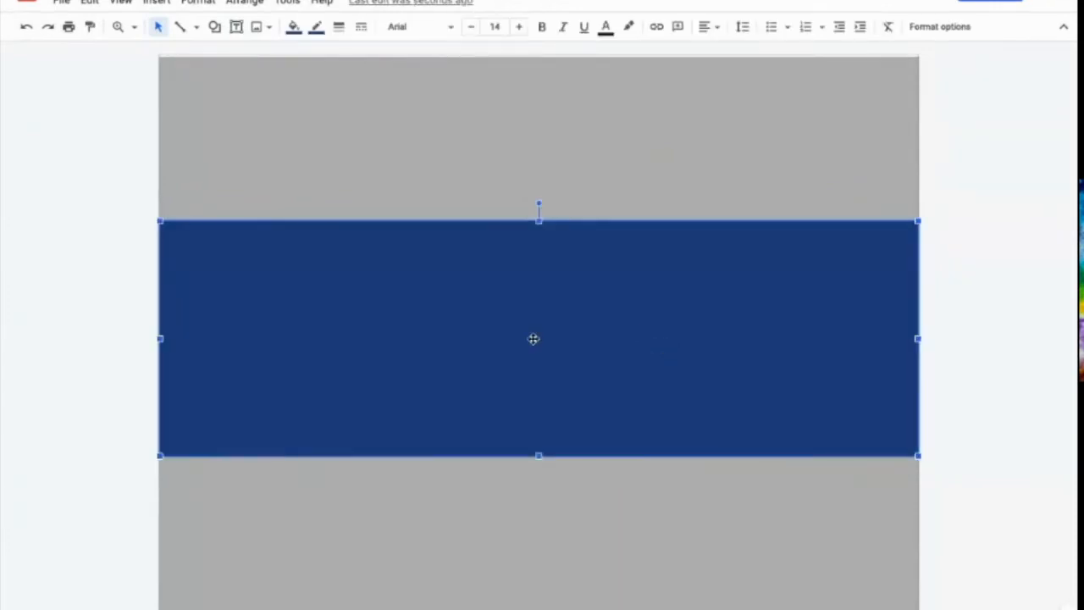
key(Delete)
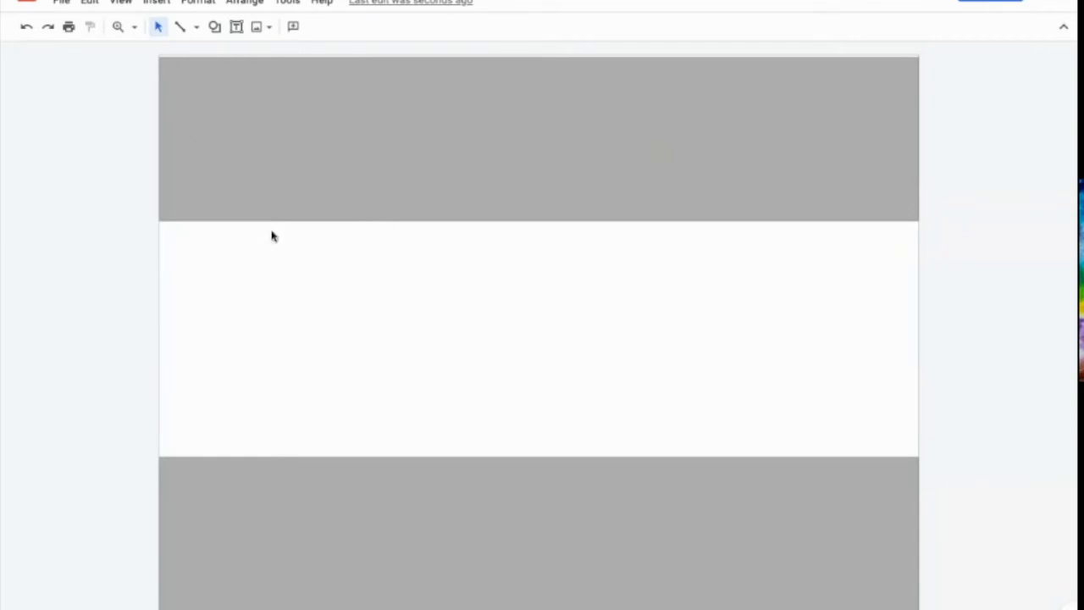
click(657, 185)
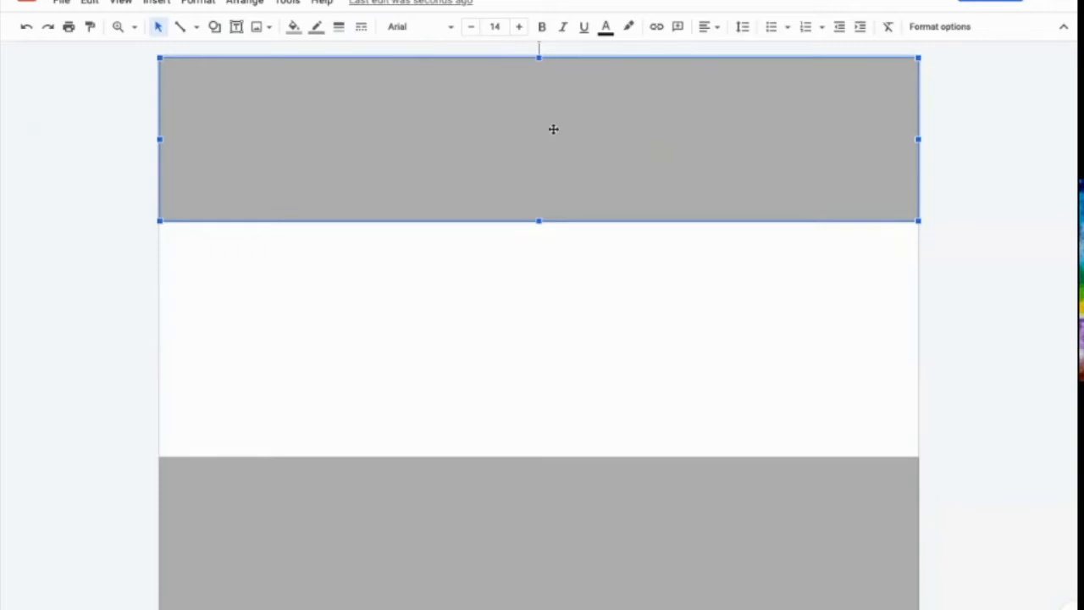
click(471, 361)
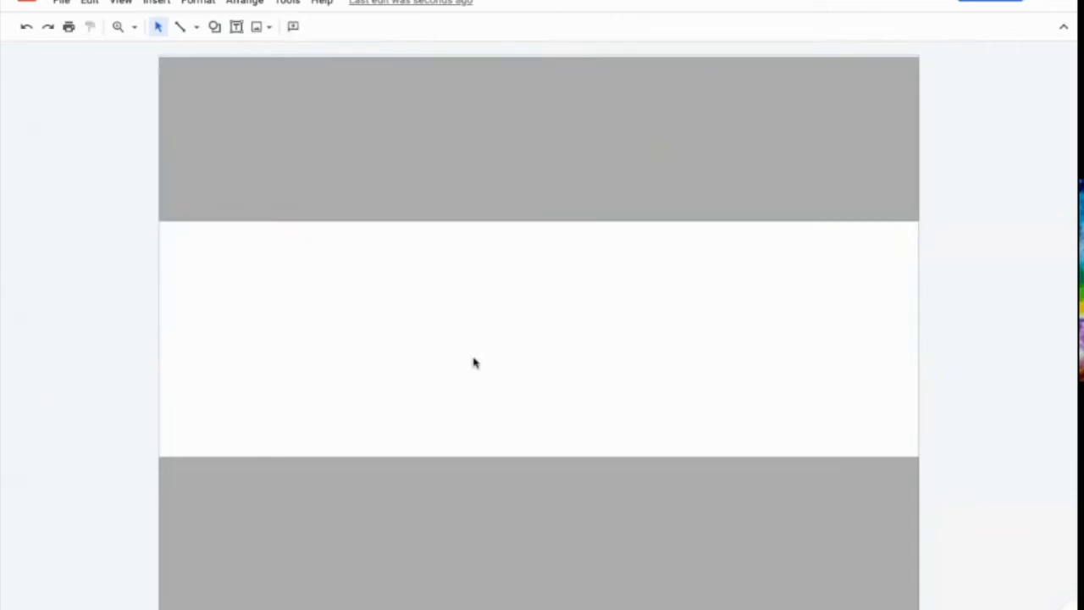
- Insert the screaming-face emoji image from the computer and centre it horizontally in the white band
click(156, 4)
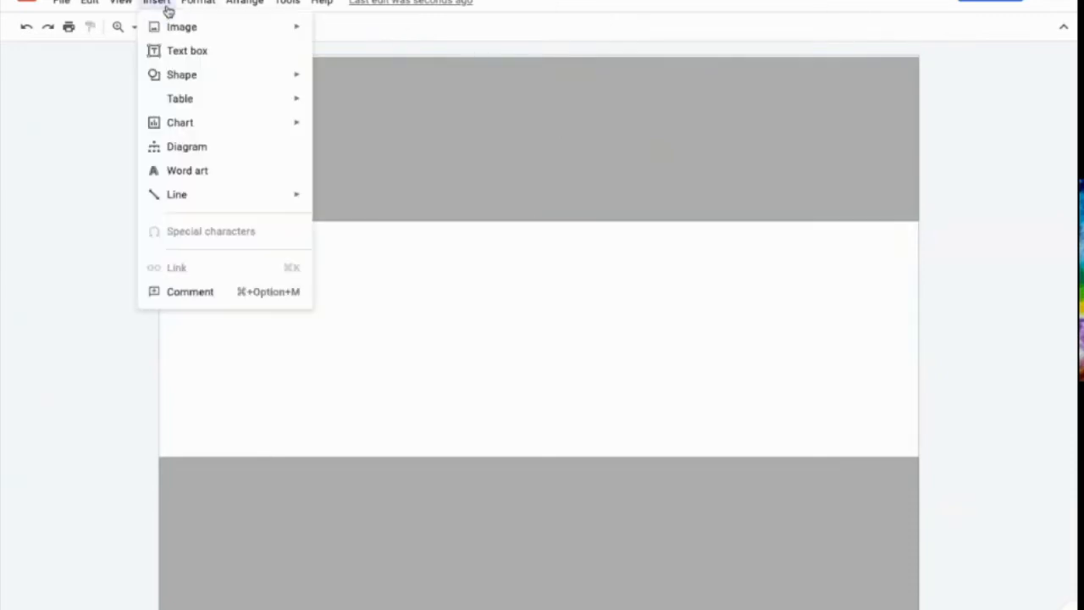
mouse_move(182, 31)
click(357, 30)
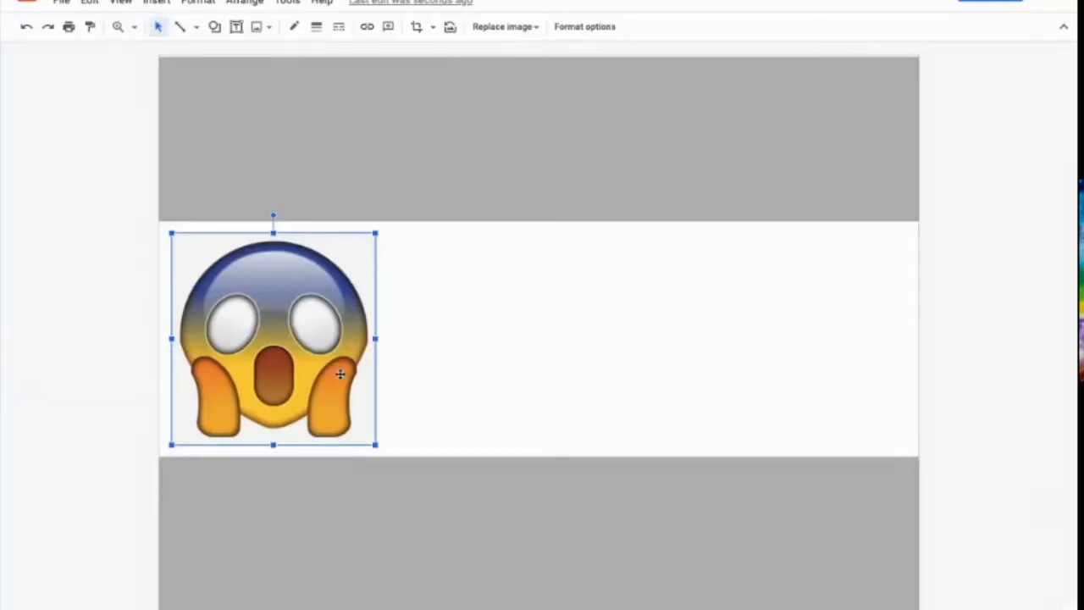
drag(332, 364, 562, 362)
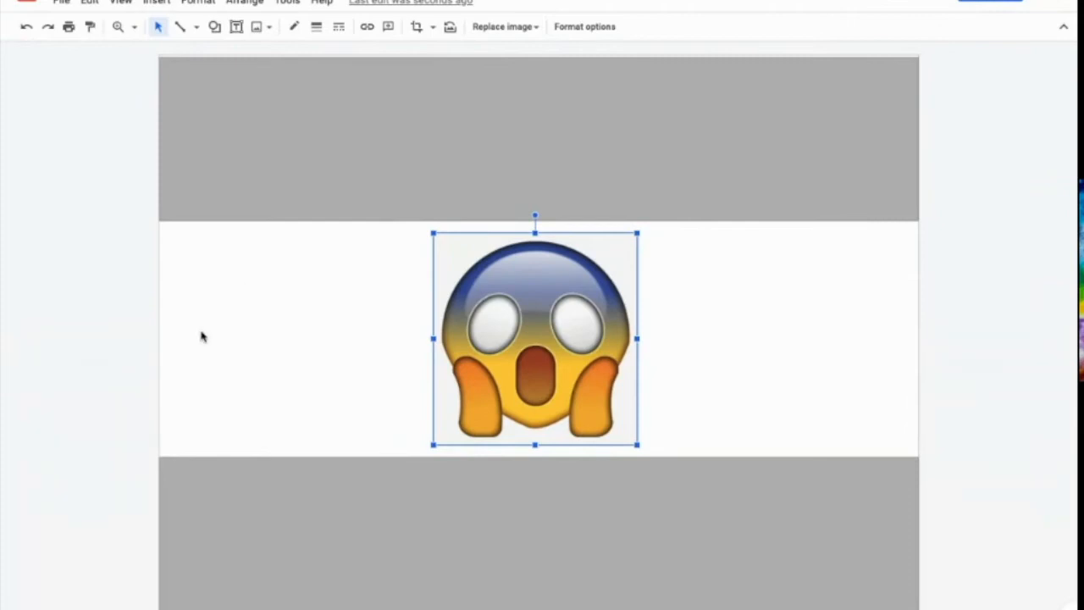
click(252, 311)
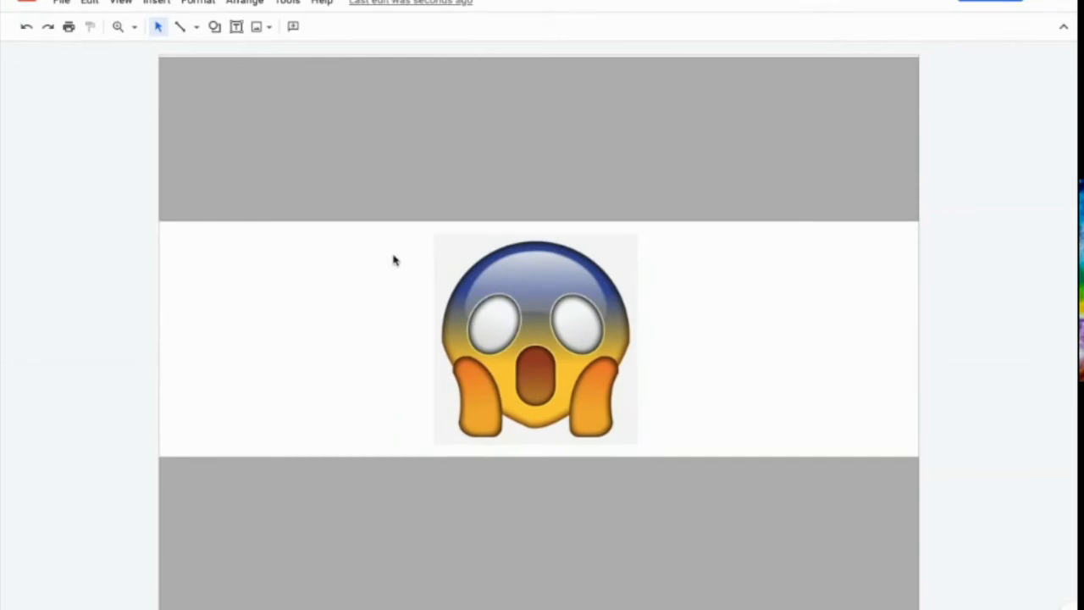
- Download the emoji header drawing as a PNG image
click(65, 4)
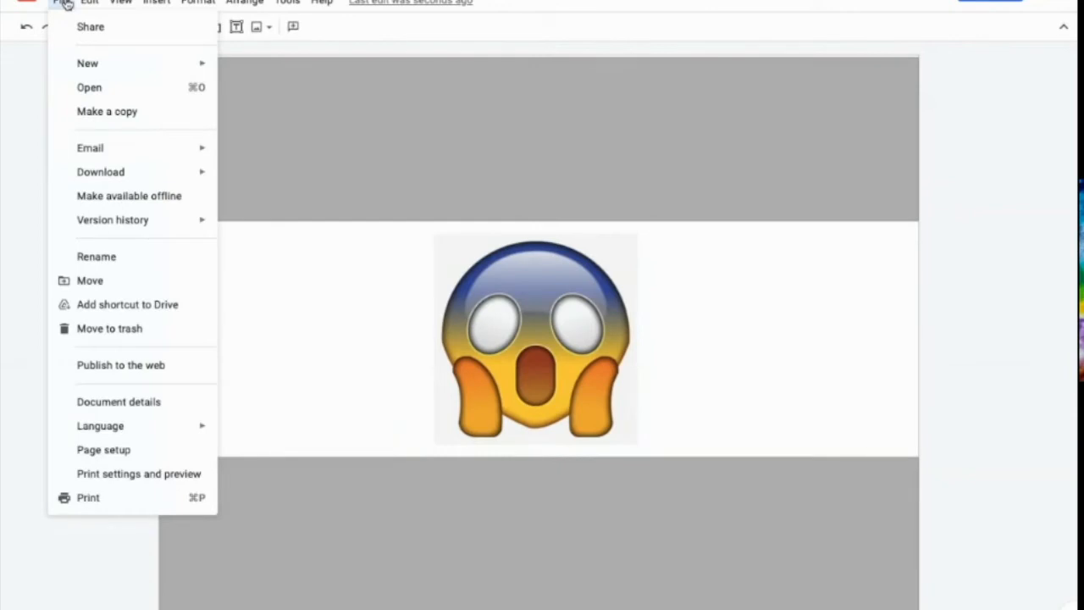
mouse_move(111, 173)
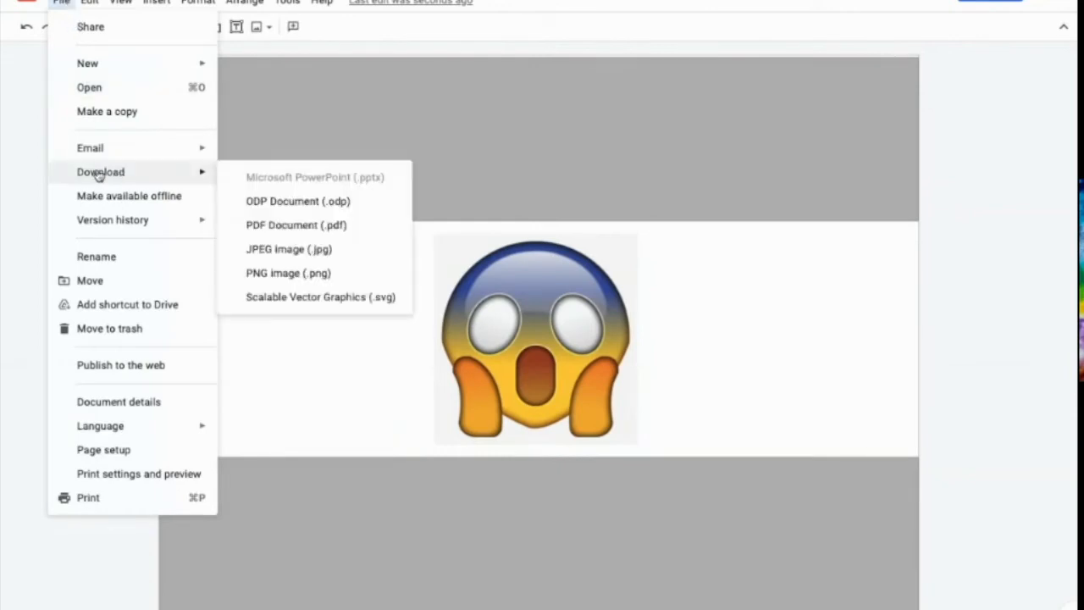
click(286, 272)
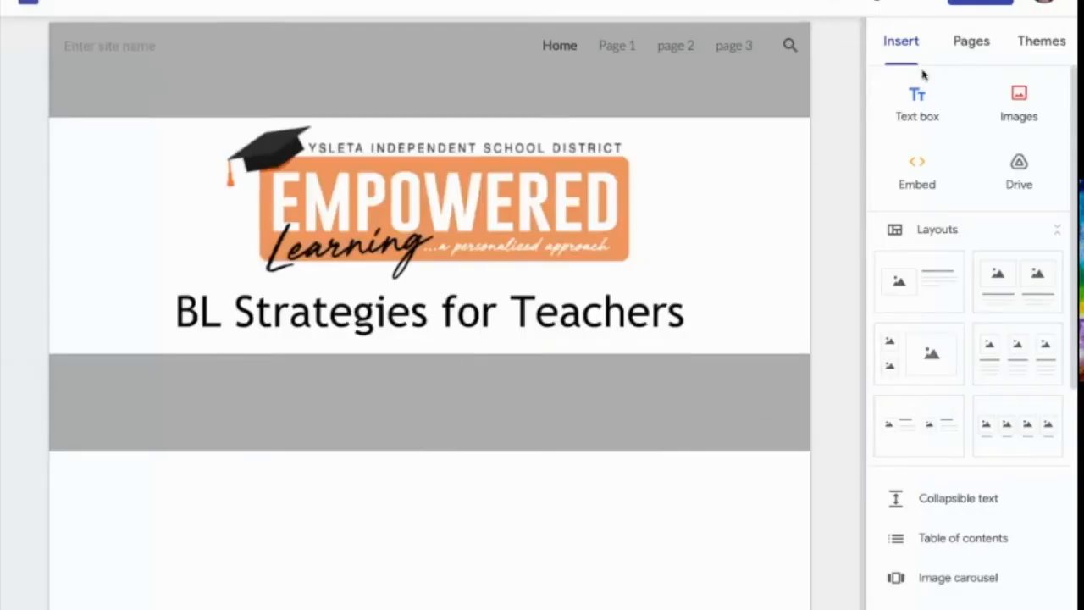
- In the Google Sites editor, open Page 1 and replace its header image by uploading the emoji PNG
click(977, 42)
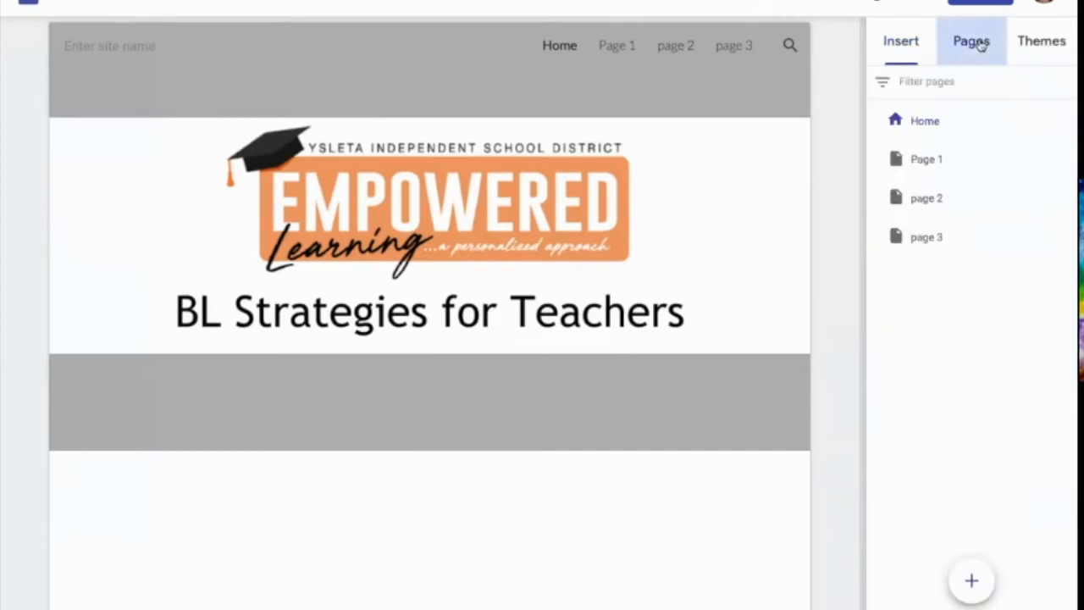
click(904, 170)
click(227, 279)
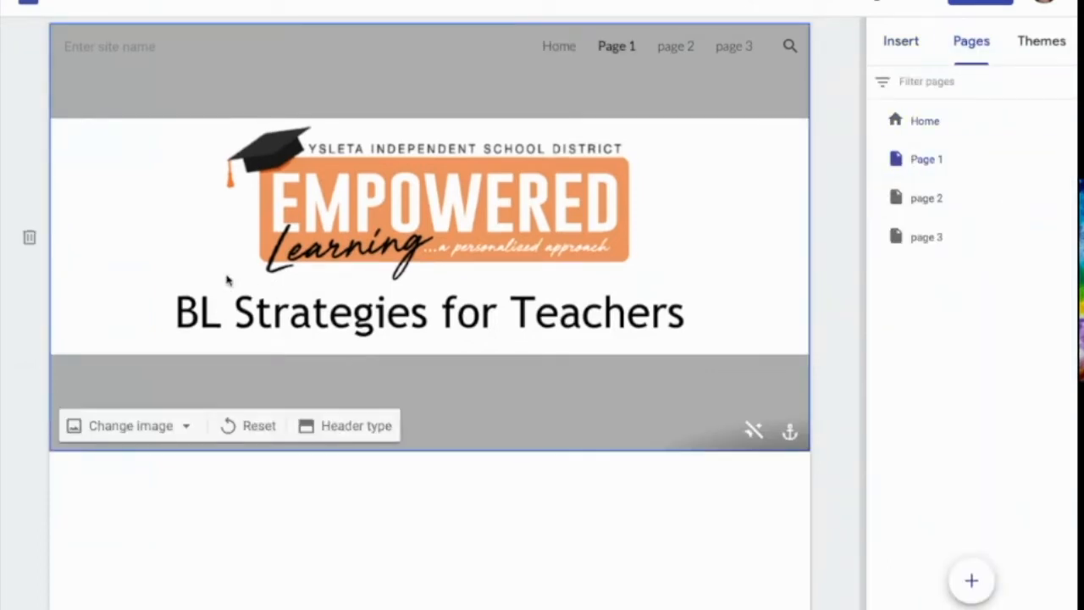
click(134, 426)
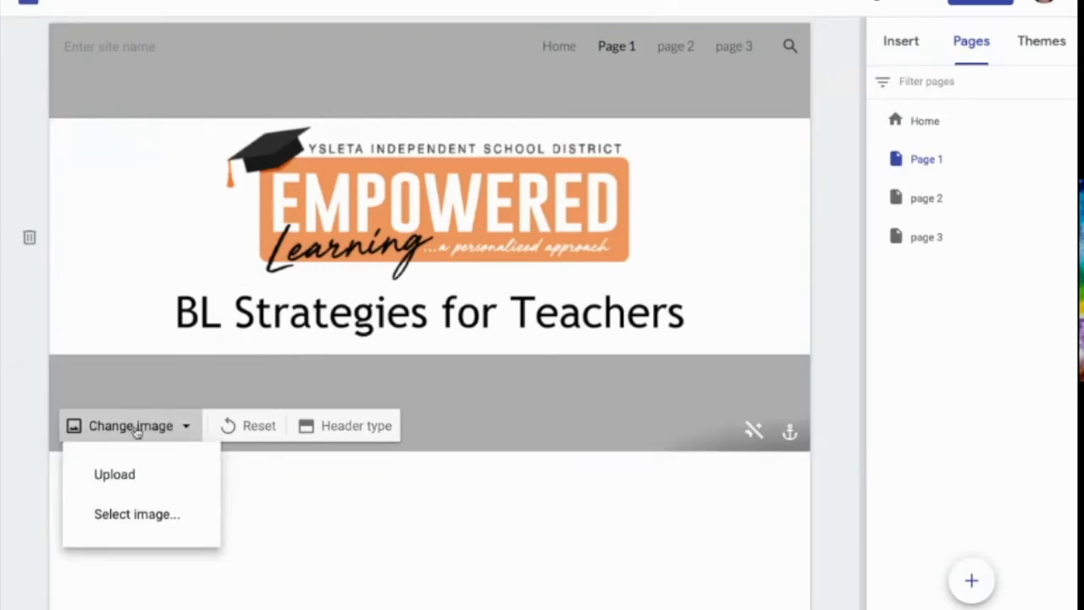
click(121, 479)
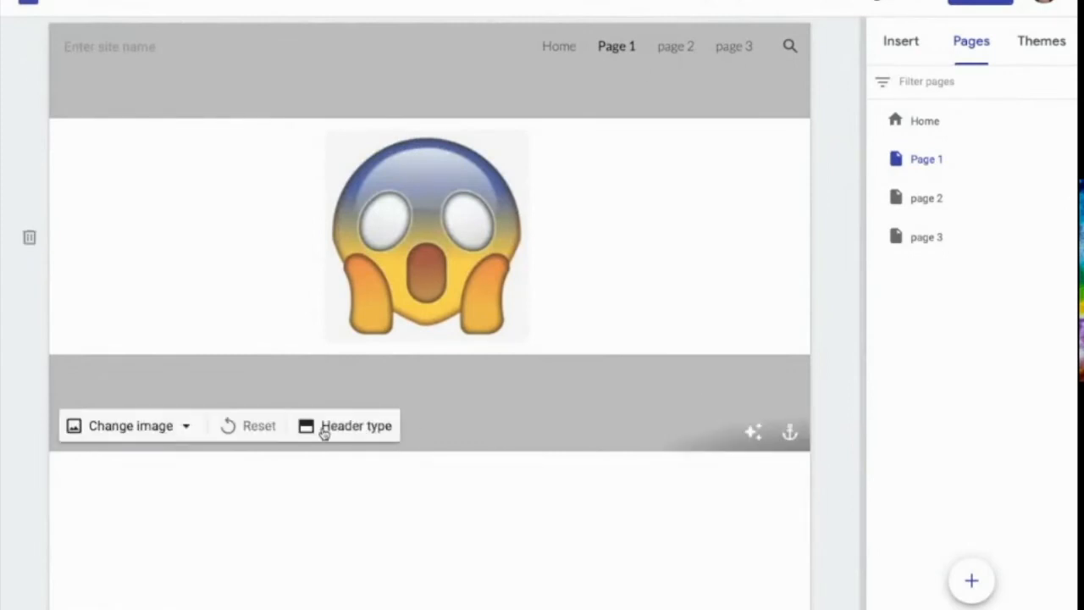
- Change Page 1's header type to Banner
click(326, 429)
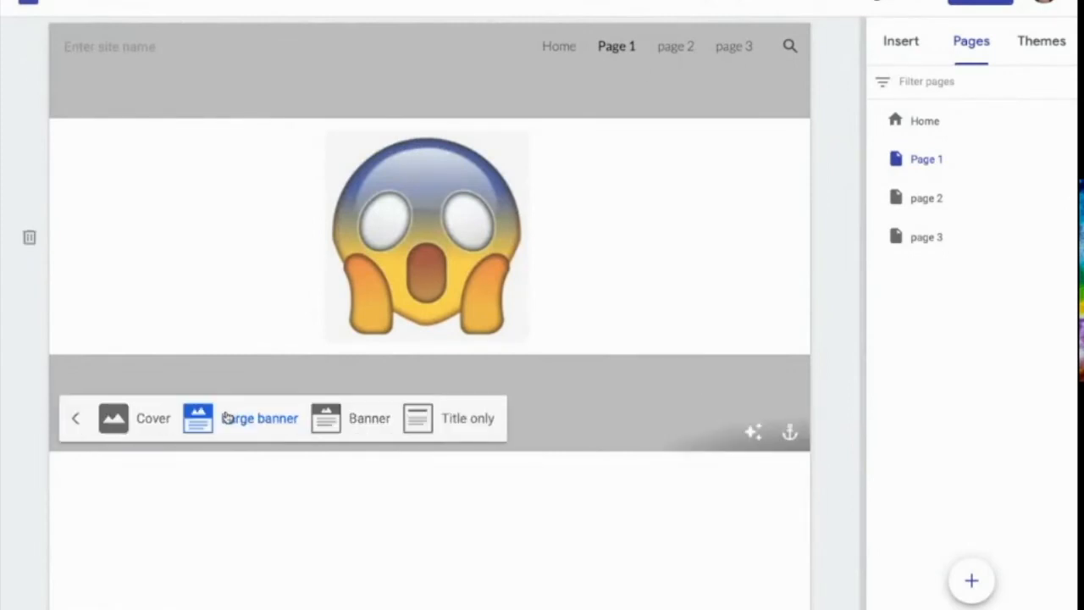
click(369, 424)
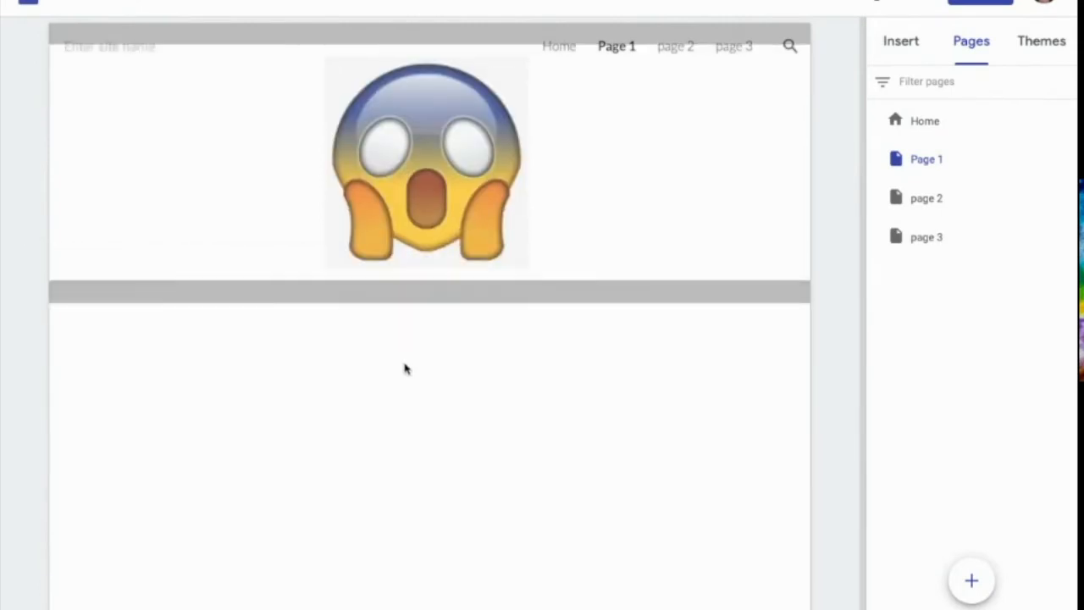
mouse_move(43, 283)
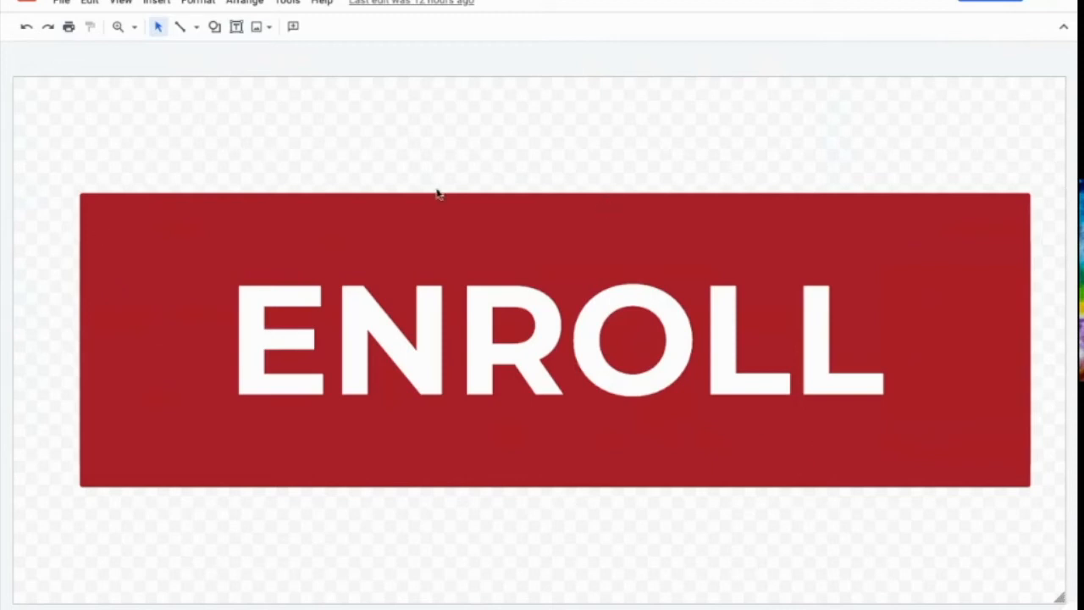
- In the ENROLL button drawing, switch the page setup units to pixels and apply the custom 200 × 100 size
click(62, 4)
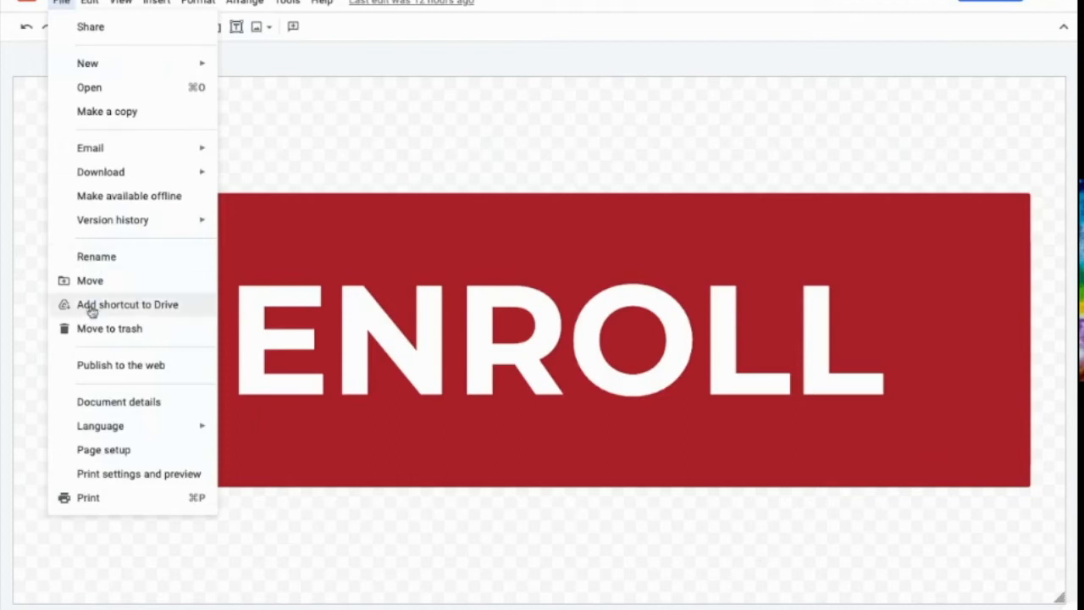
click(102, 450)
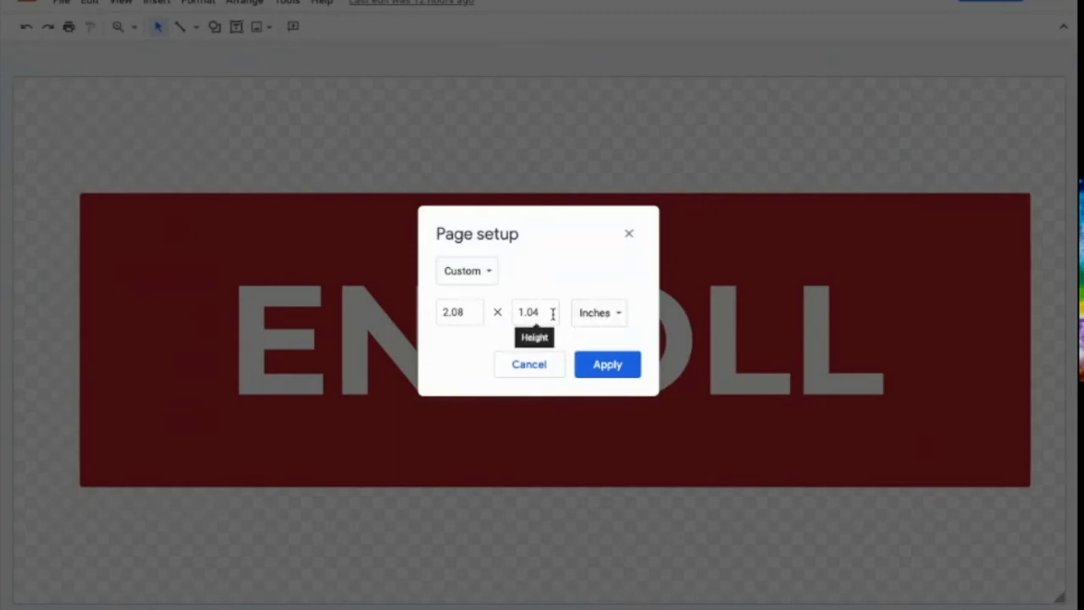
click(608, 313)
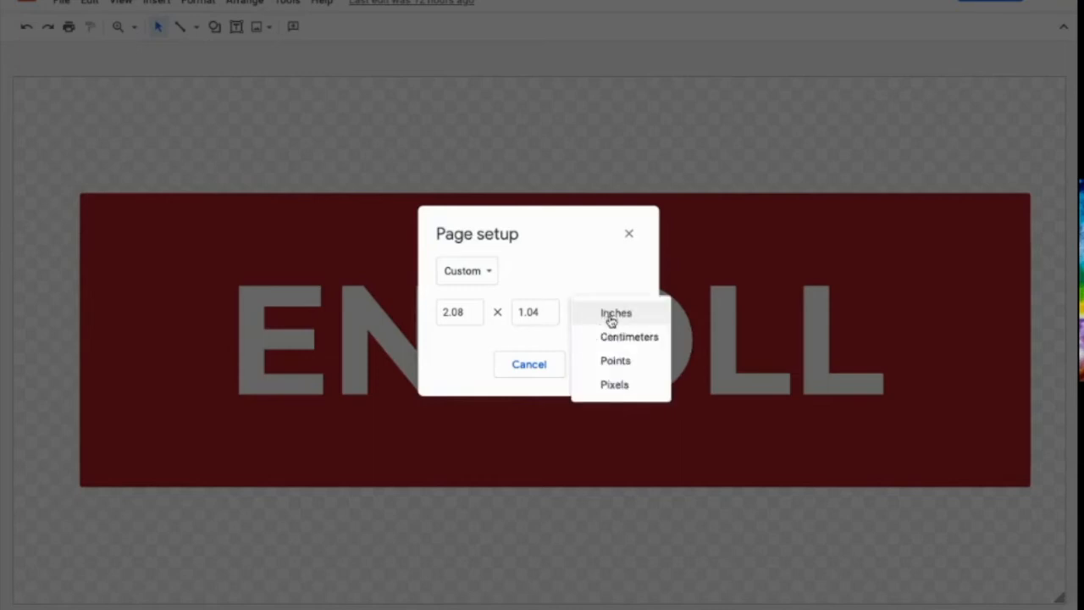
click(611, 387)
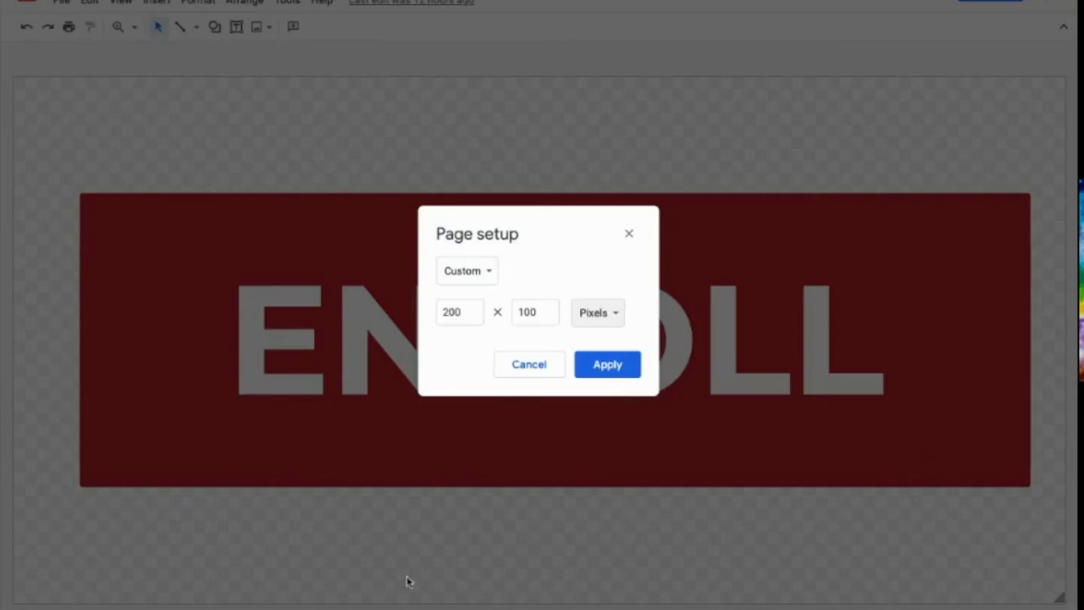
click(599, 371)
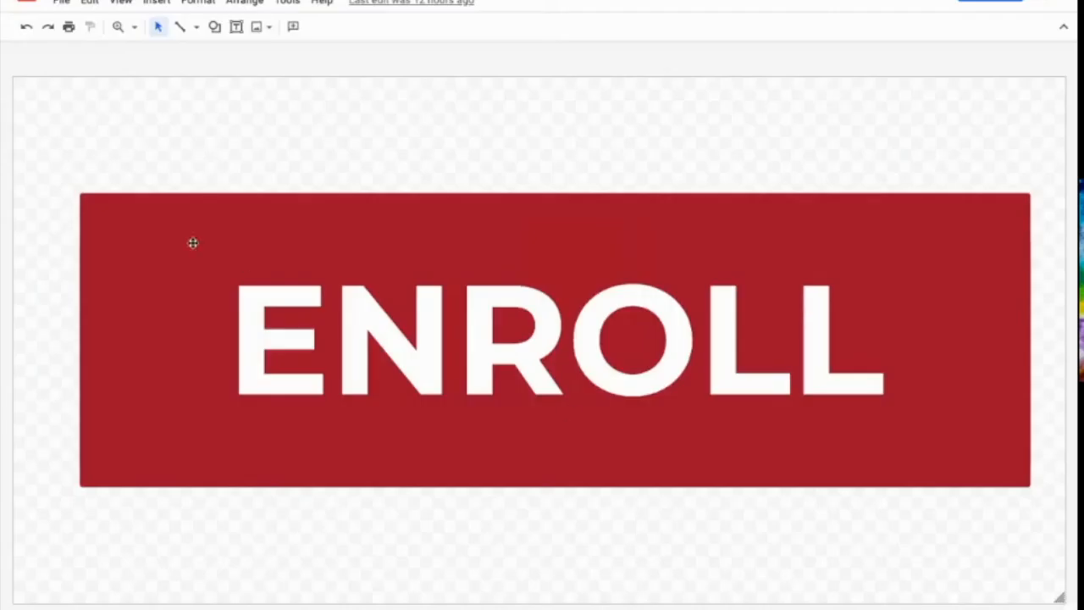
click(160, 253)
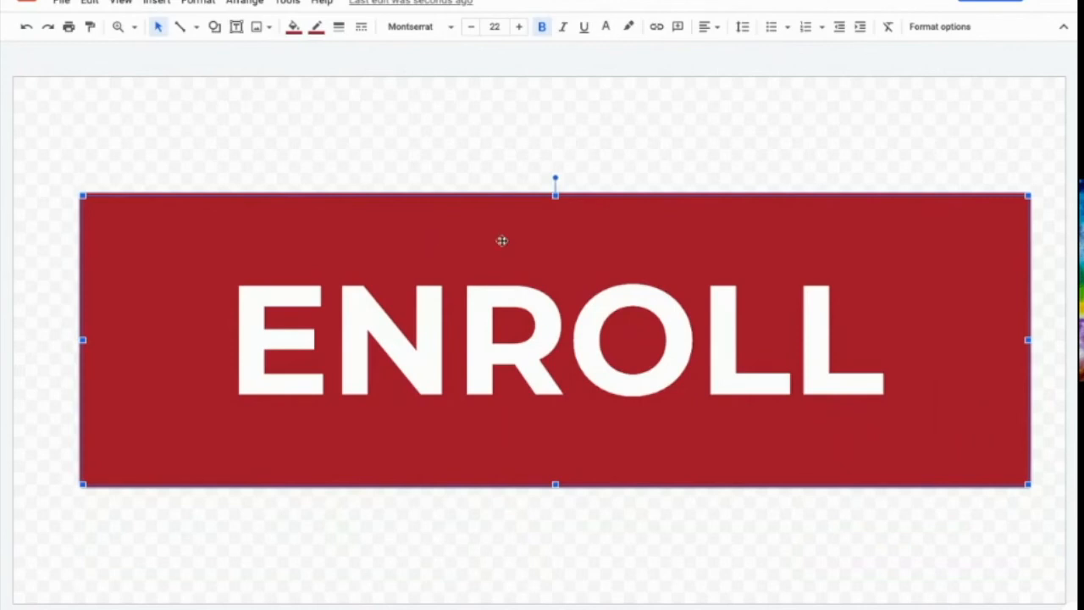
click(558, 254)
click(562, 199)
drag(570, 197, 570, 200)
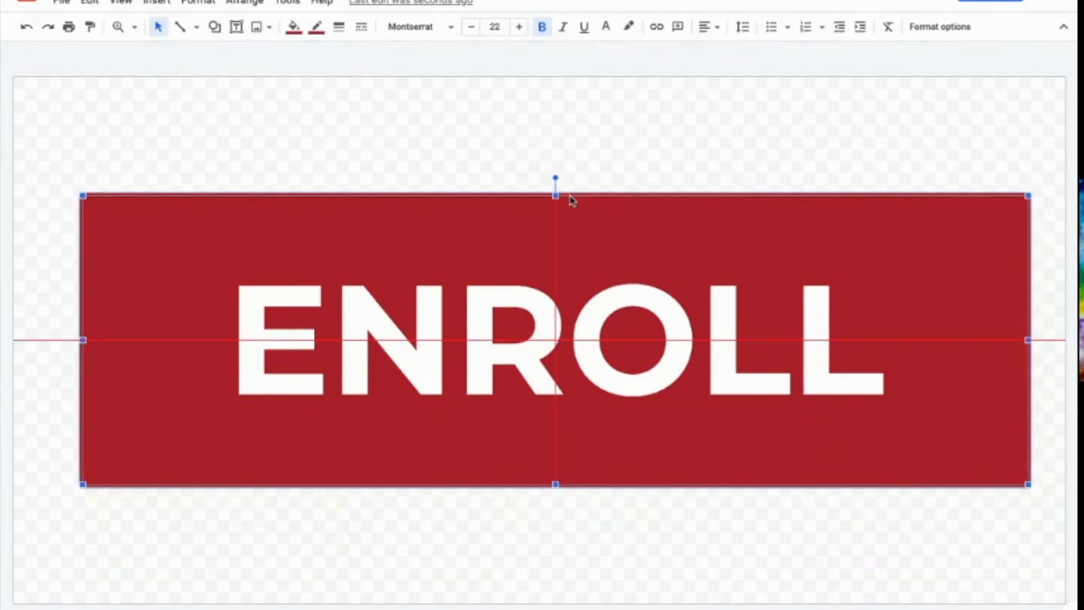
drag(570, 200, 570, 200)
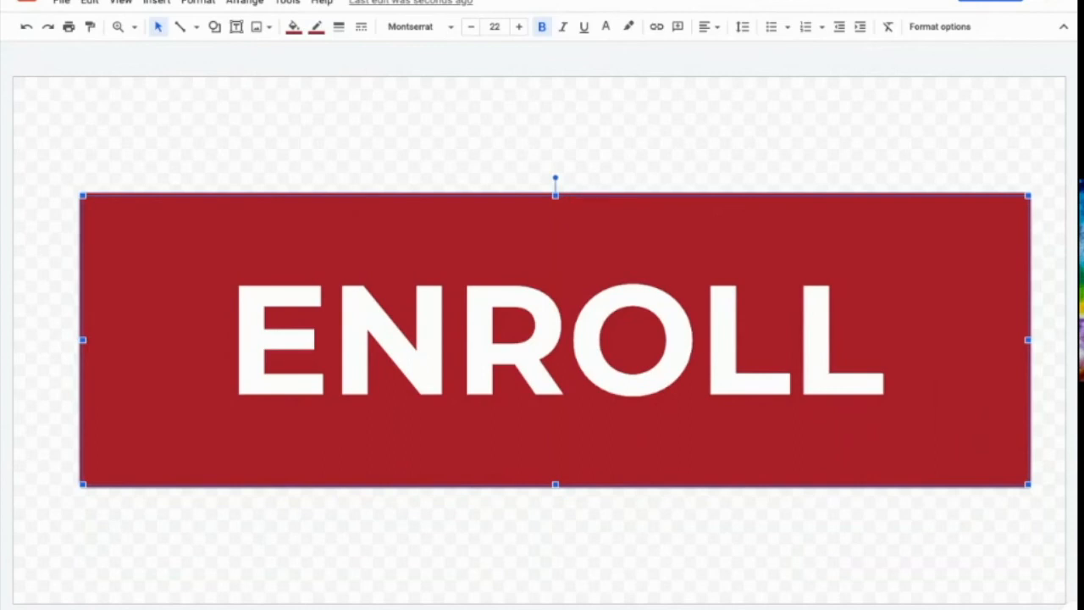
- Download the ENROLL button drawing as a PNG image
click(64, 4)
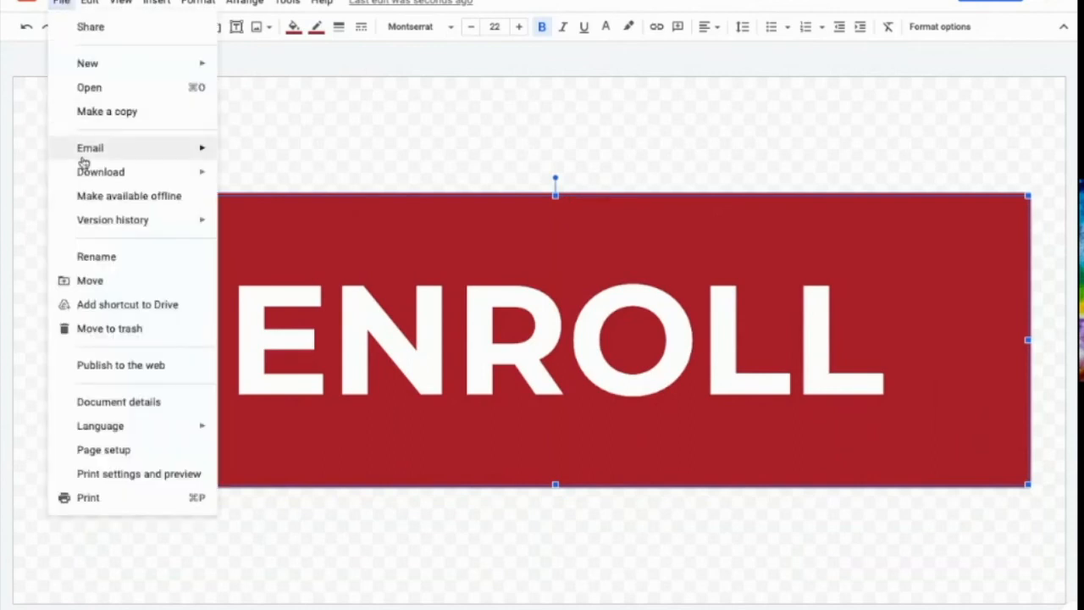
mouse_move(99, 174)
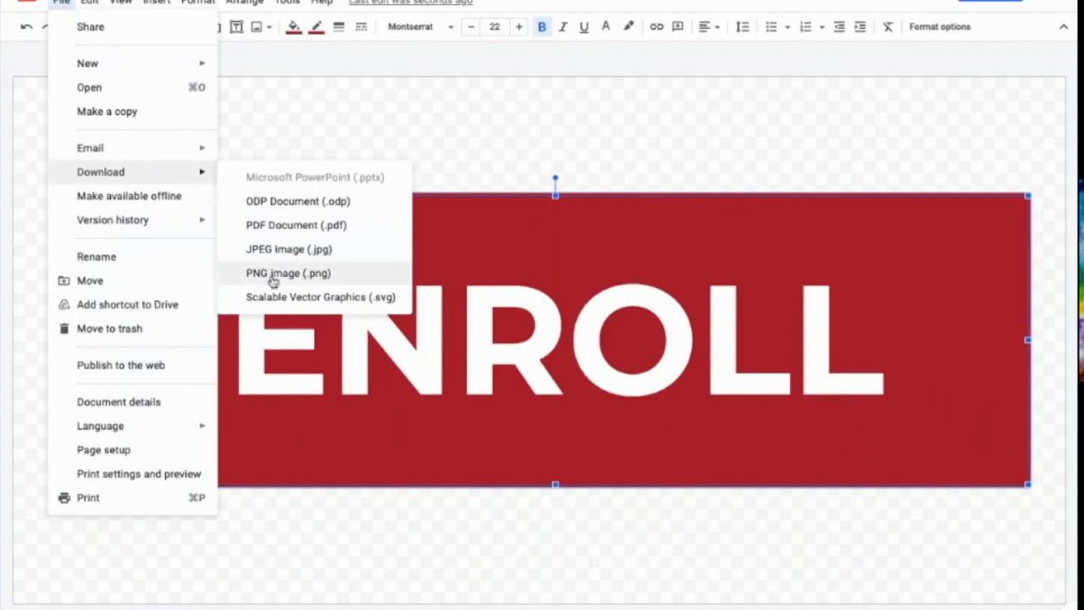
click(272, 280)
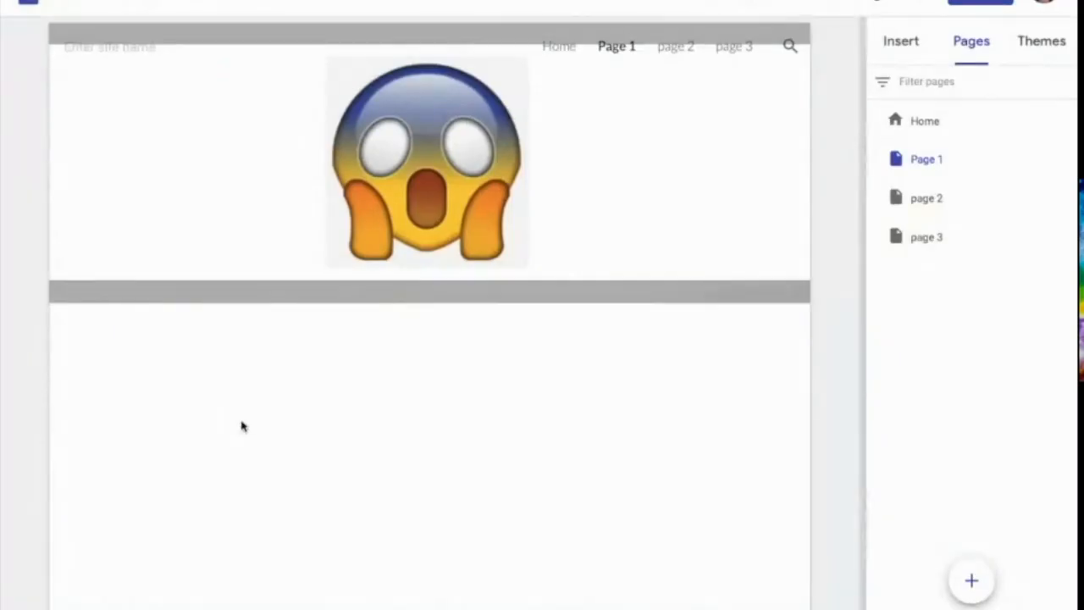
- In Google Sites, upload the ENROLL button image below Page 1's banner and resize it to slightly over a quarter of the page width
double_click(242, 423)
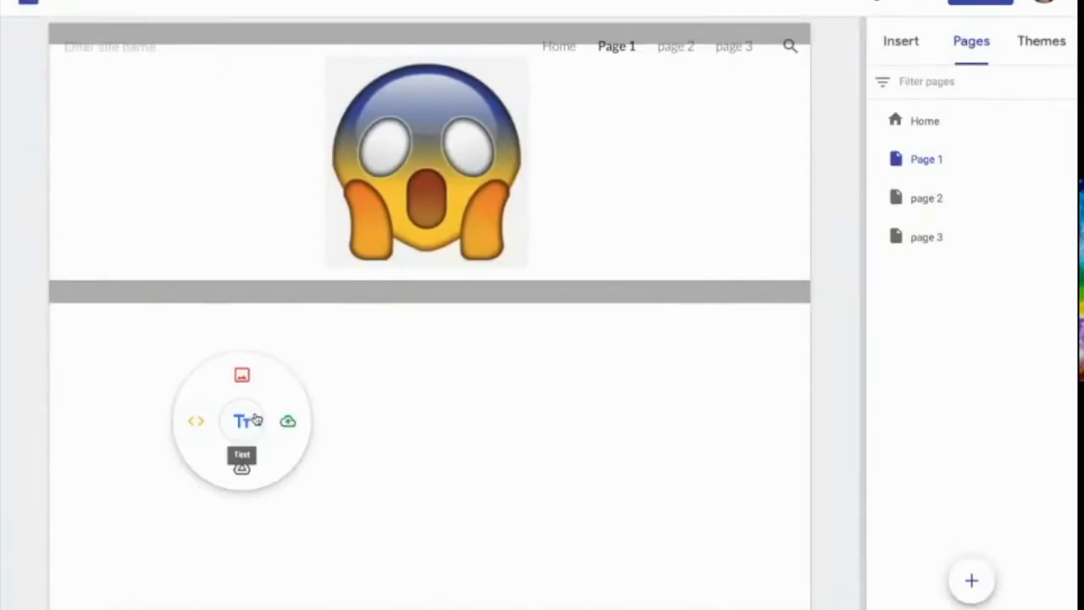
click(288, 421)
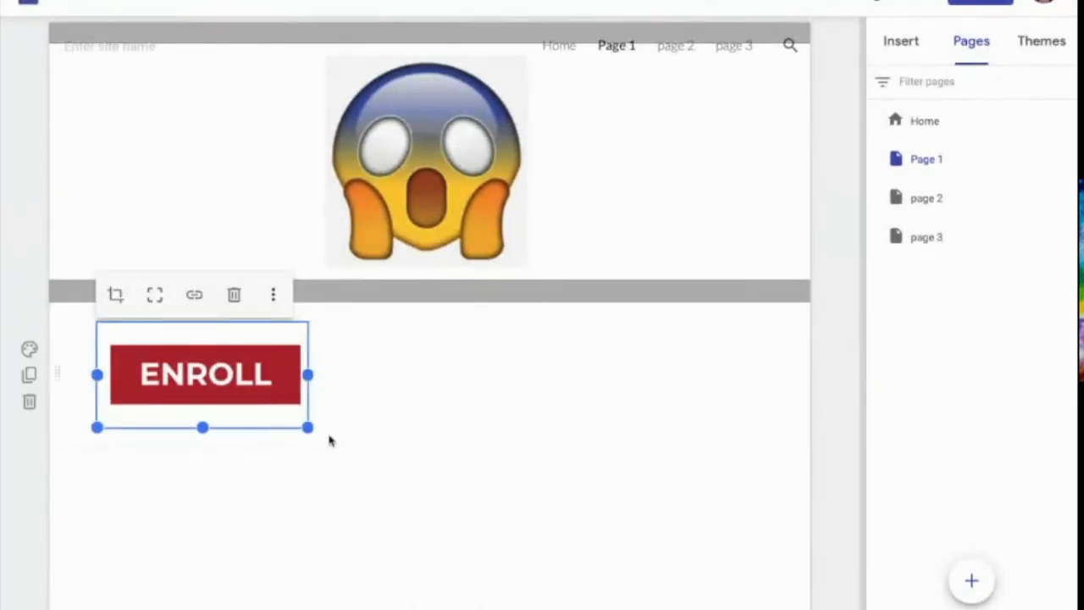
drag(307, 426, 534, 534)
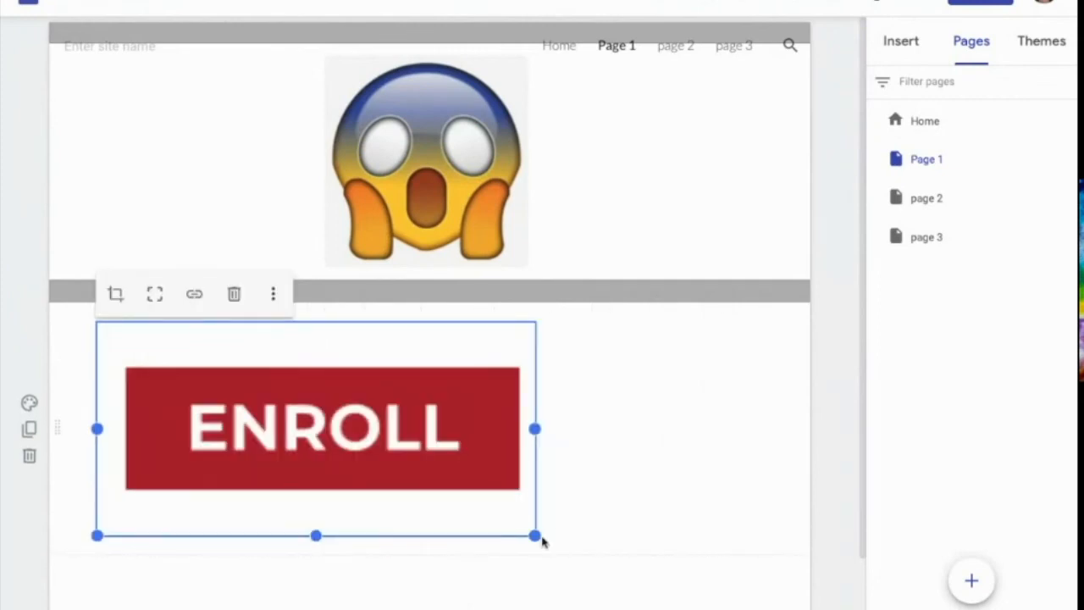
drag(534, 534, 307, 409)
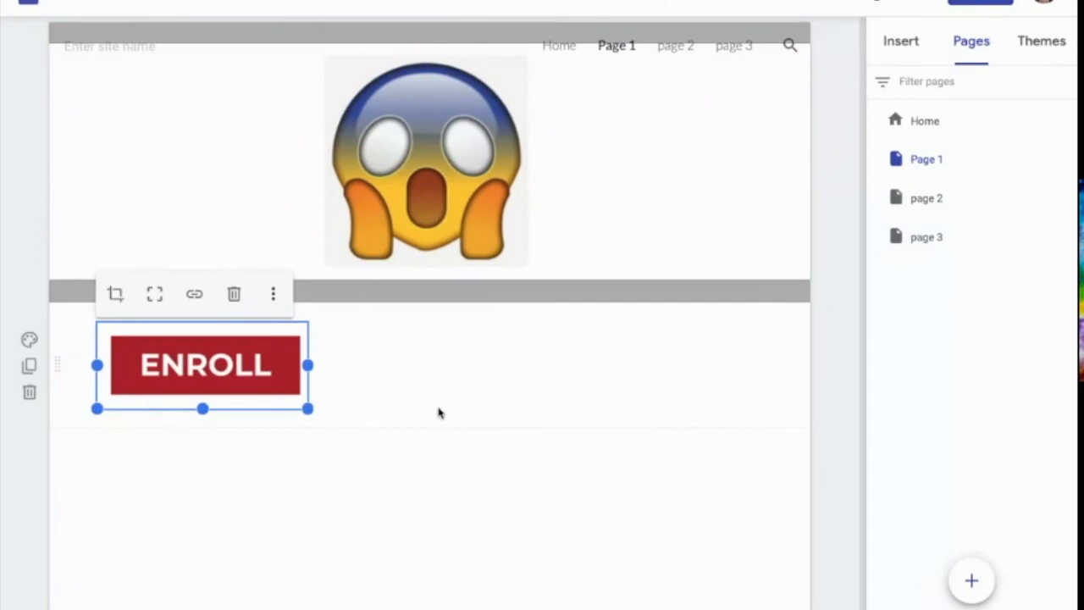
click(466, 380)
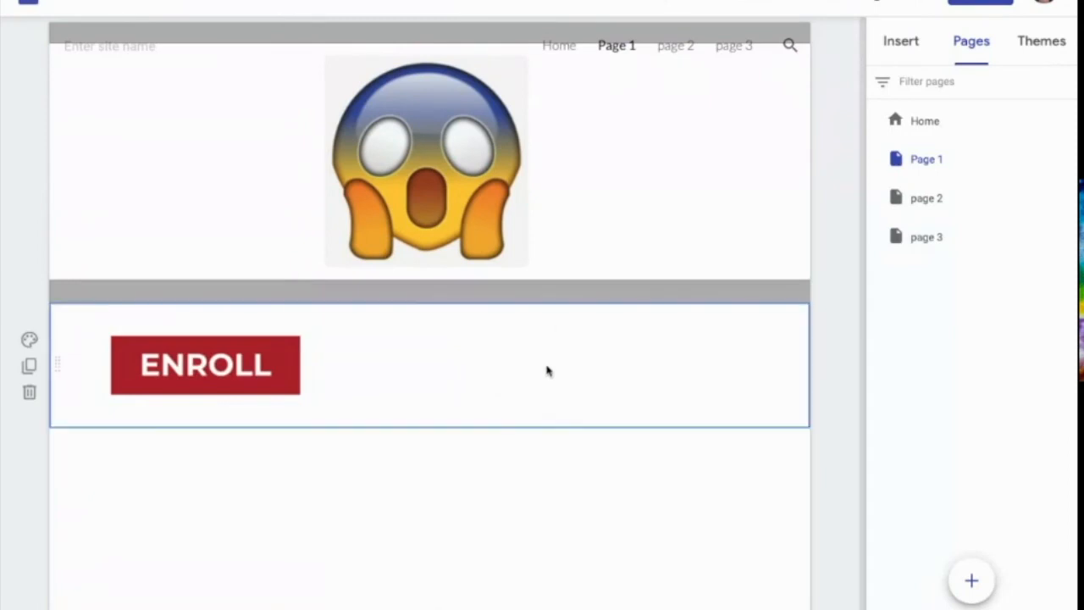
- Insert a button named "new" that links to page 3 of this site
click(900, 44)
scroll(912, 556, down, 3)
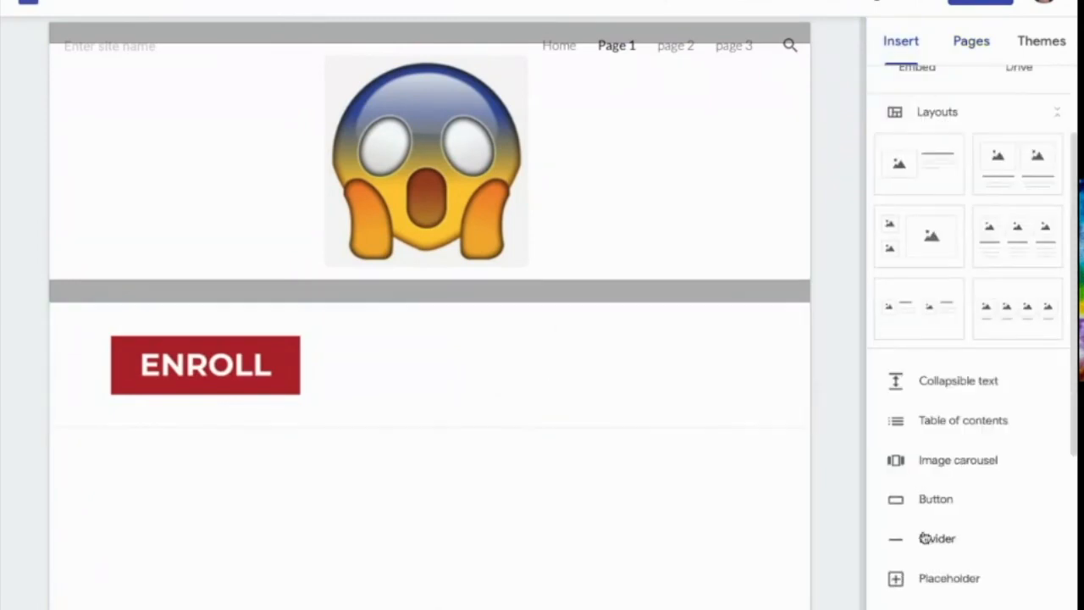
click(925, 499)
text(new)
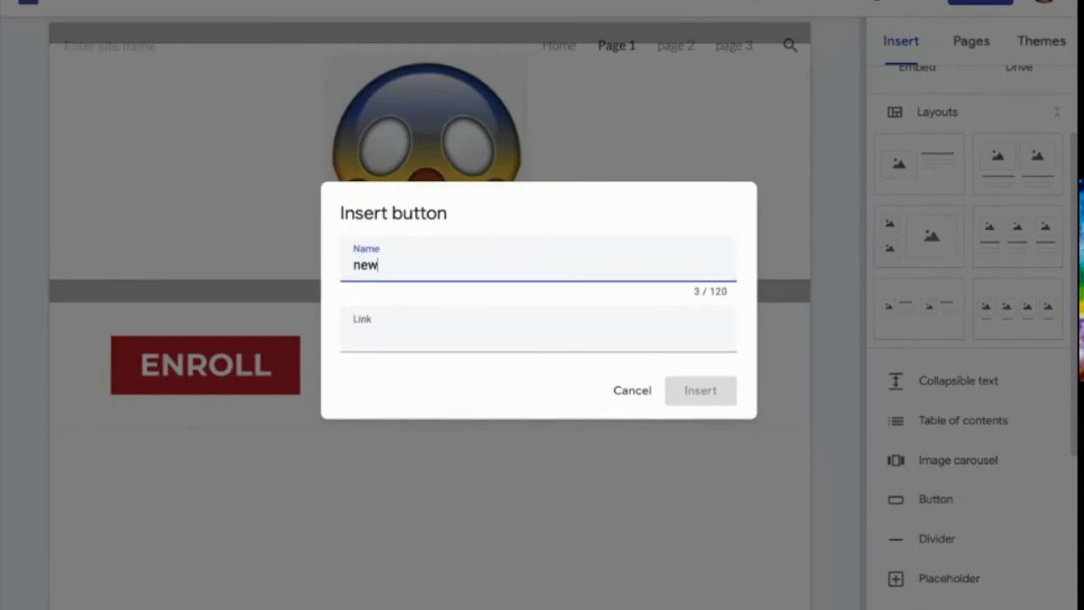
key(Tab)
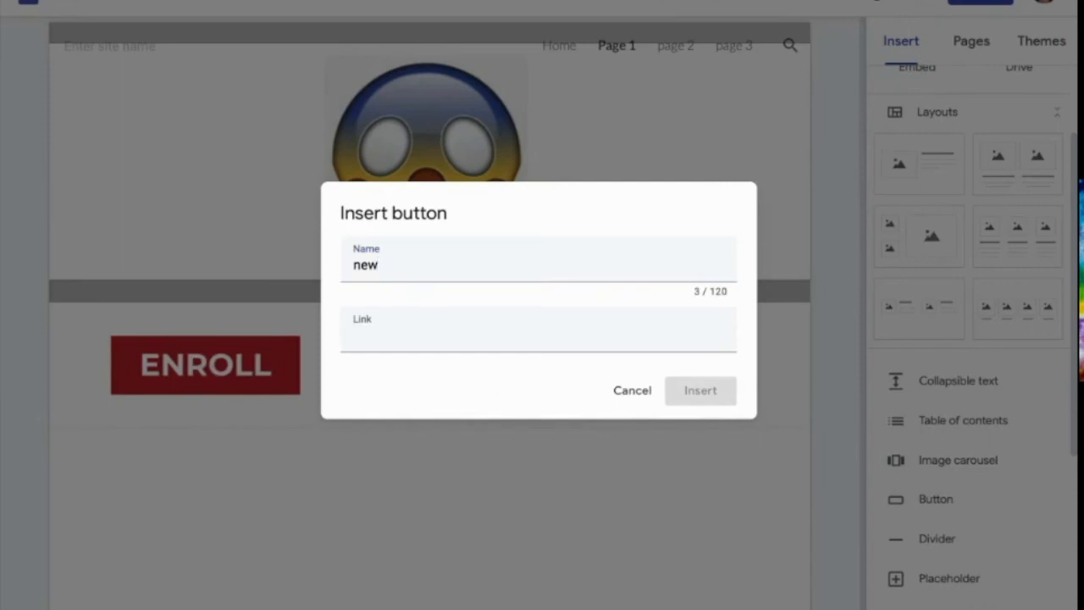
click(424, 358)
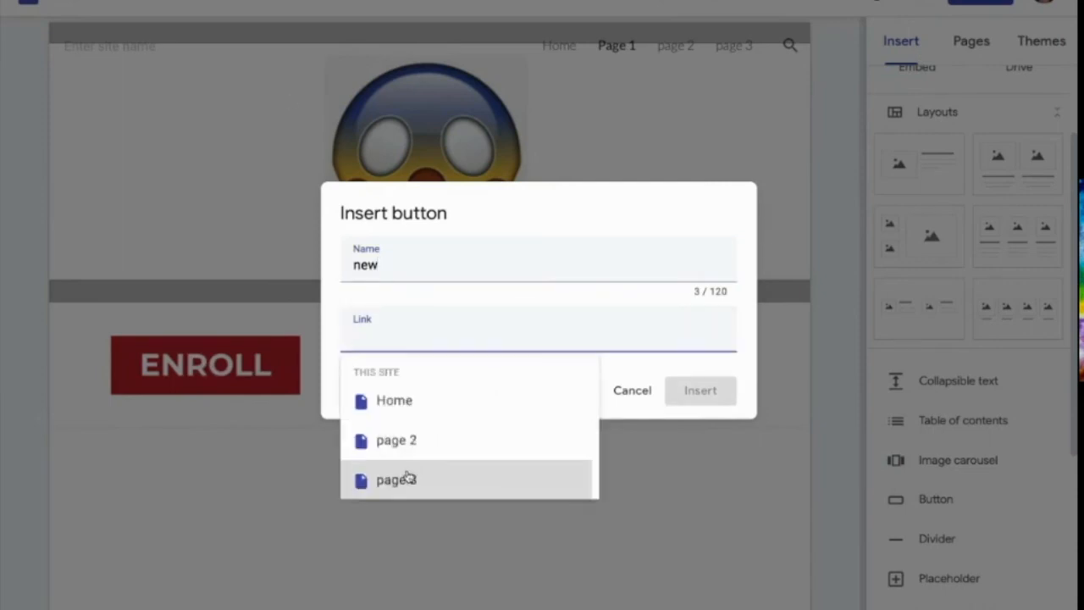
click(406, 477)
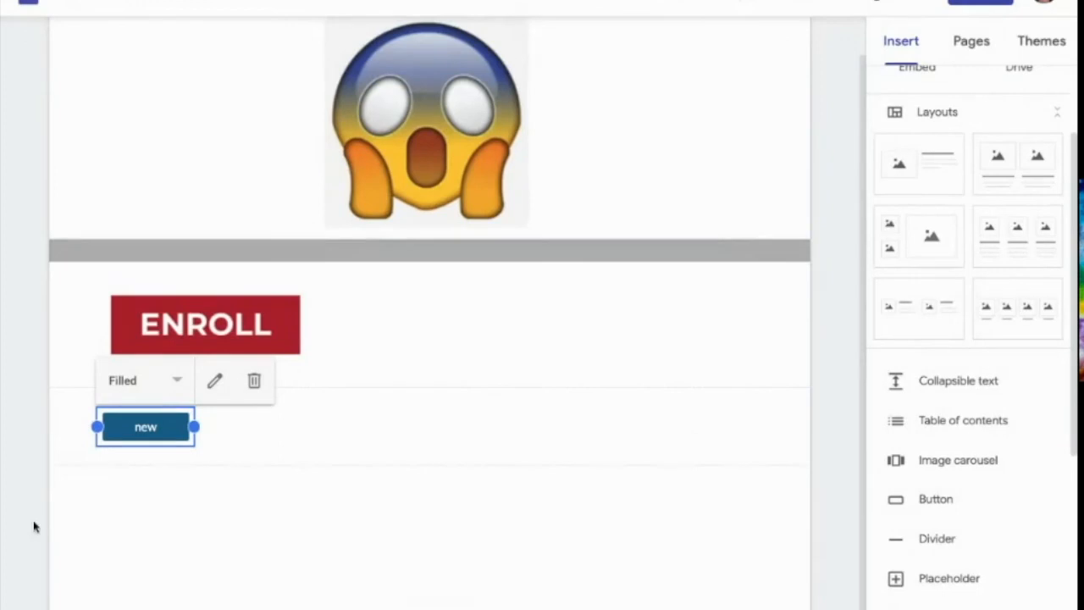
- Move the "new" button beside the ENROLL image in the same section and widen it to roughly double its width
drag(142, 427, 415, 343)
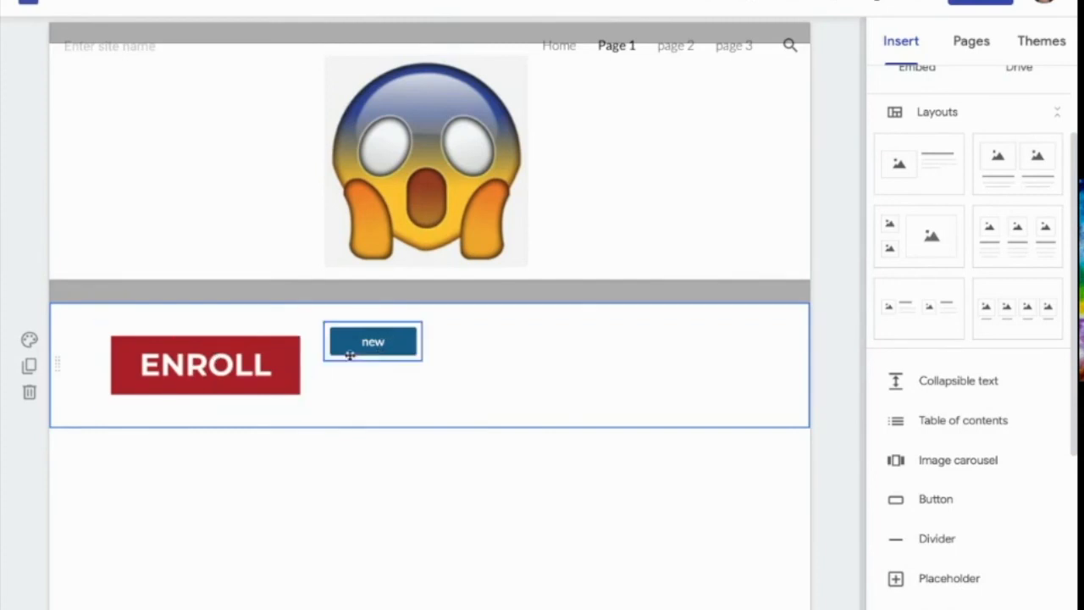
click(379, 347)
drag(423, 341, 533, 343)
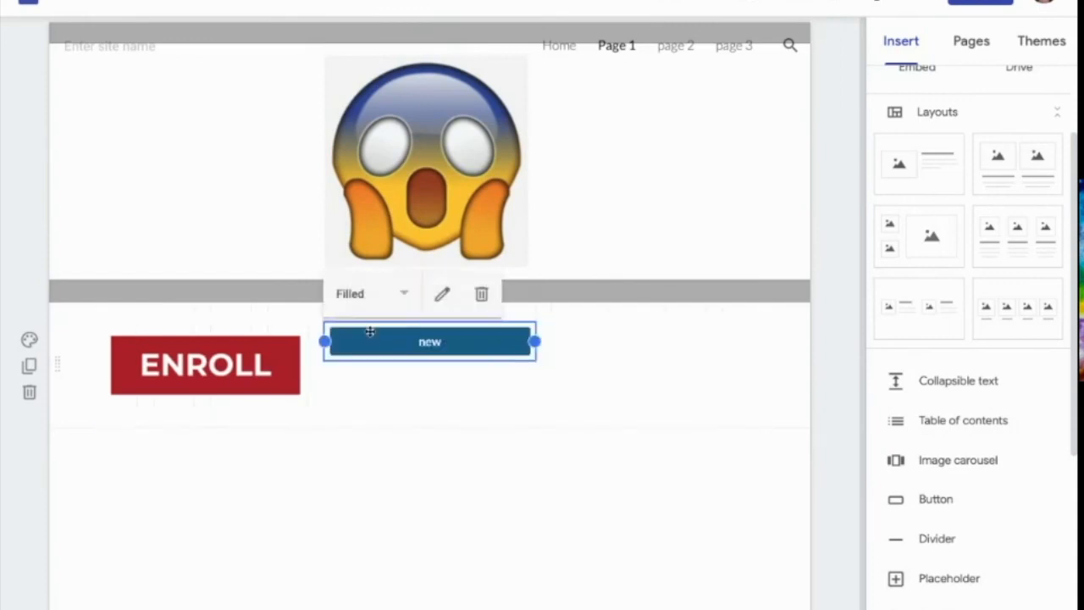